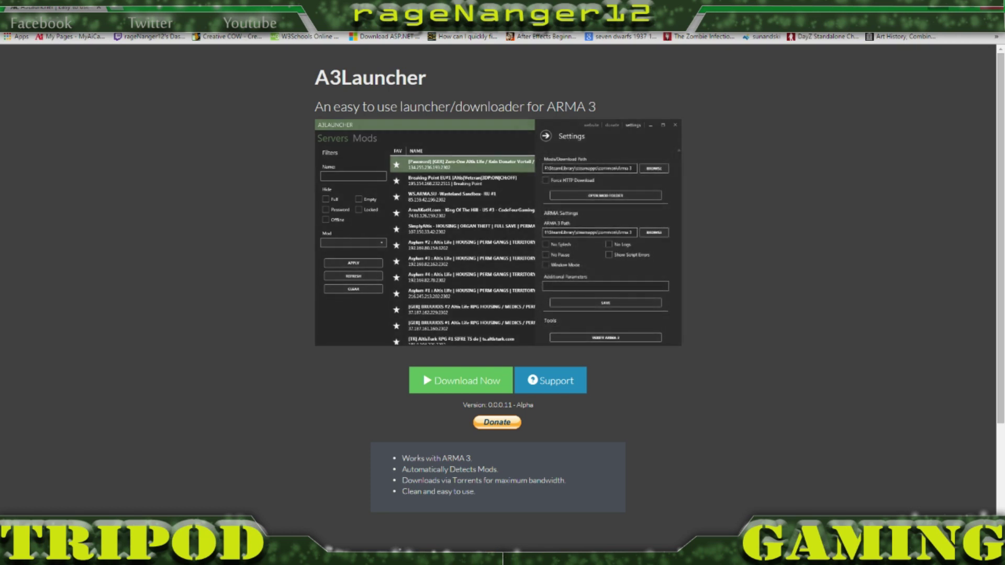
- Download the A3Launcher installer to Media (E:), replacing the existing setup_a3launcher.exe
type("a")
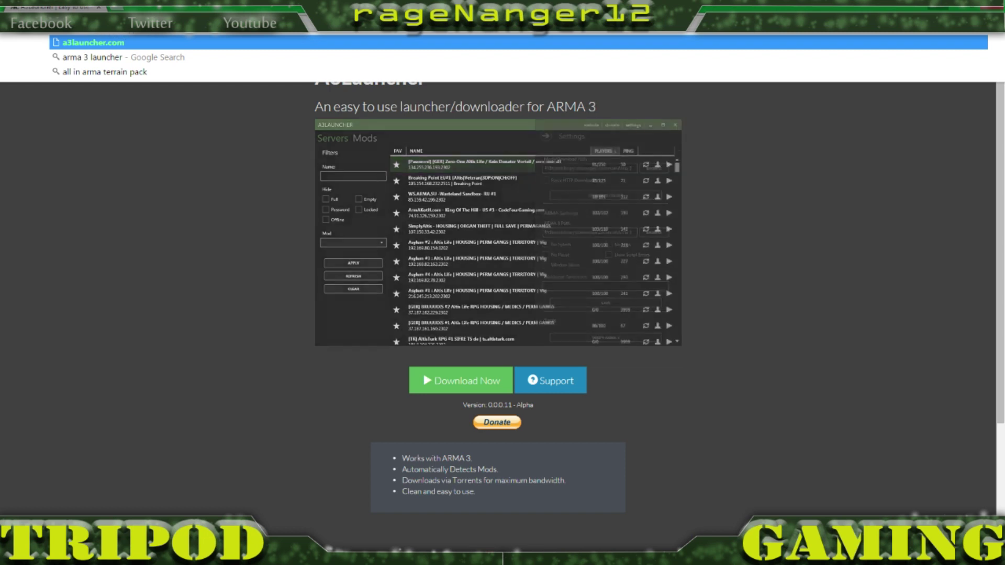
left_click(197, 242)
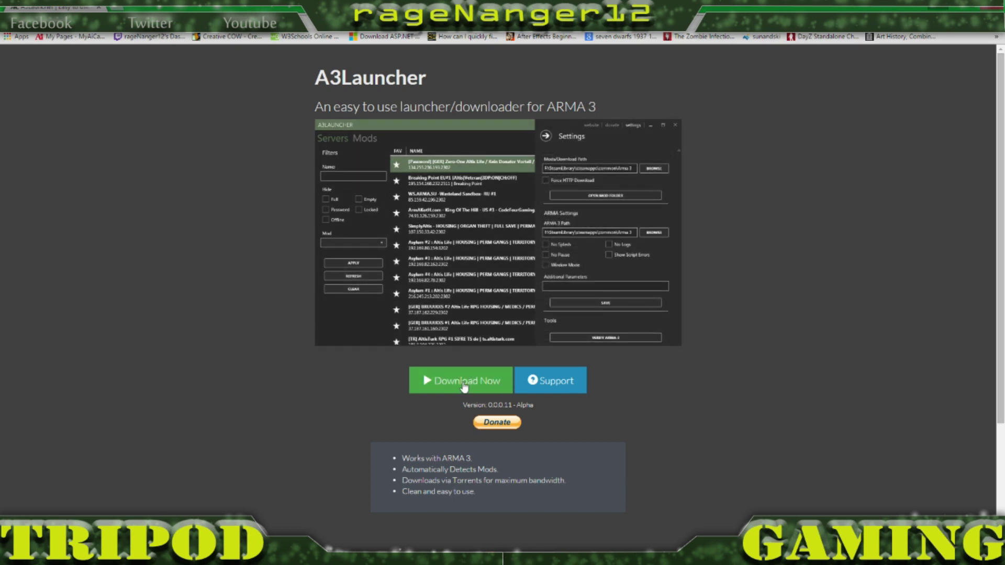
left_click(477, 379)
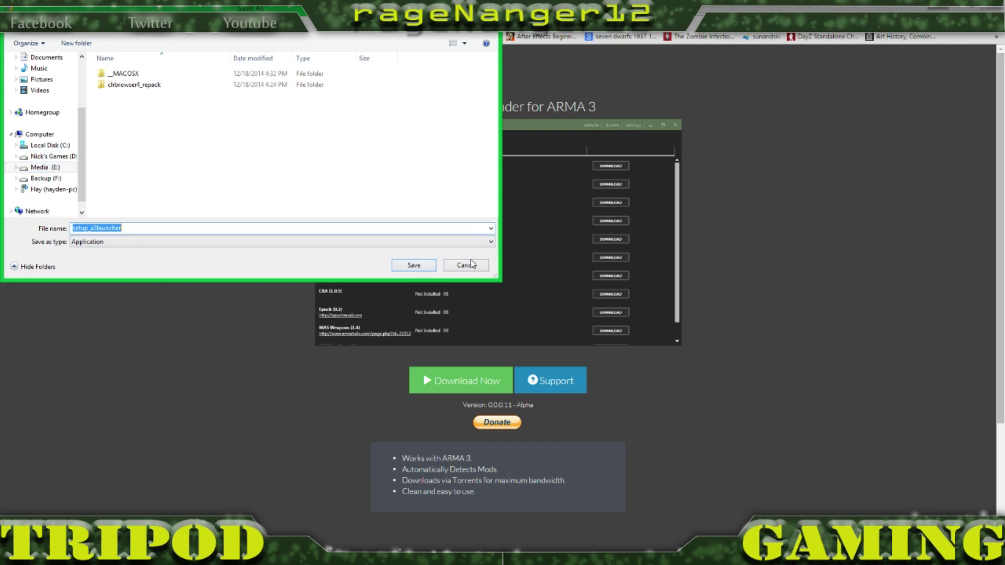
left_click(35, 168)
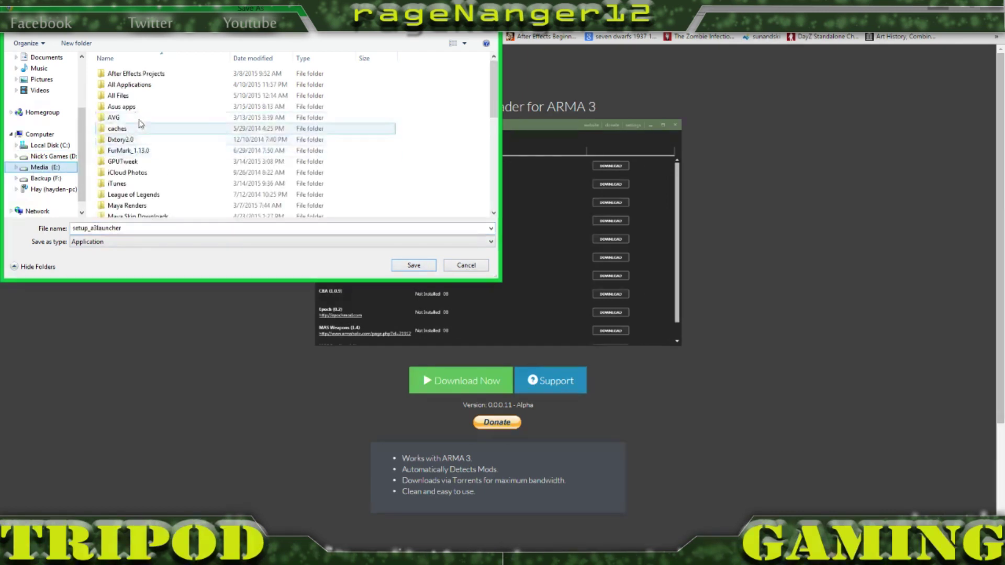
left_click(409, 265)
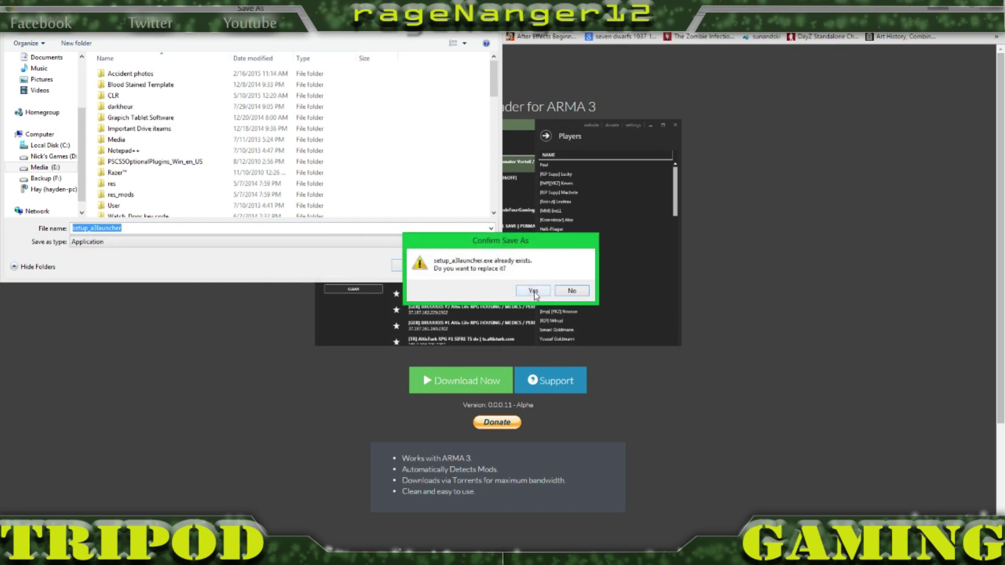
left_click(533, 291)
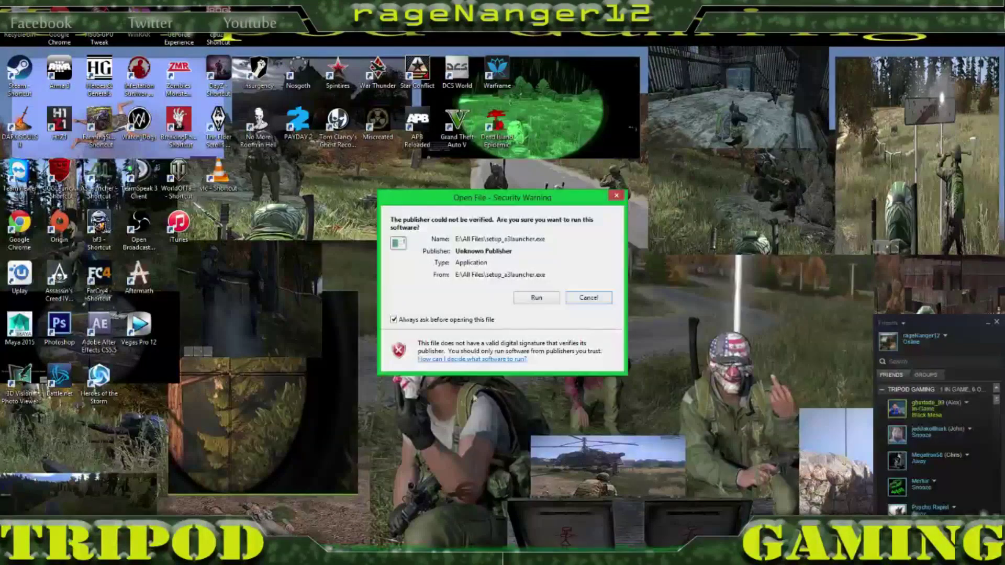
- Run the unverified installer and browse for a destination on the D: games drive
left_click(538, 298)
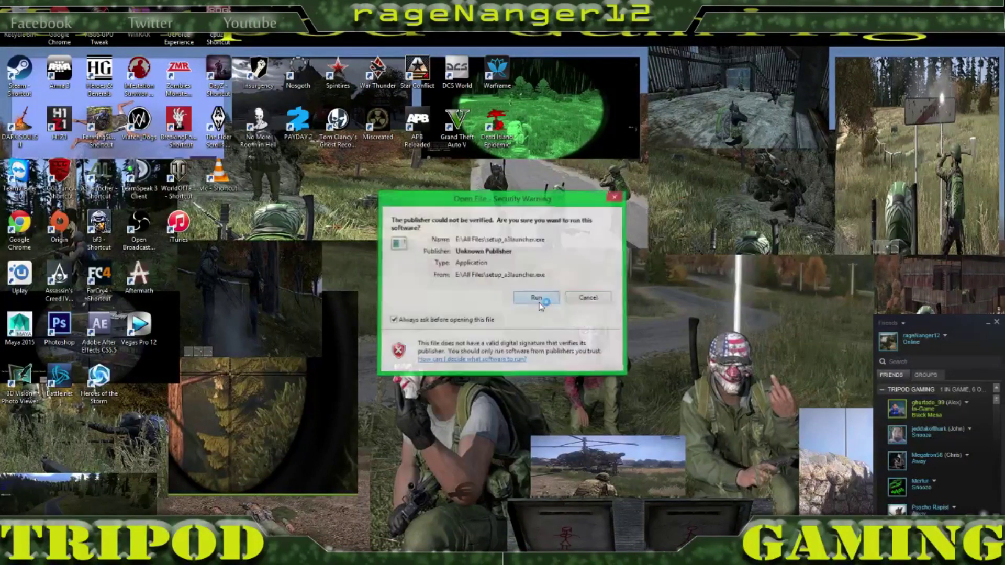
left_click(561, 372)
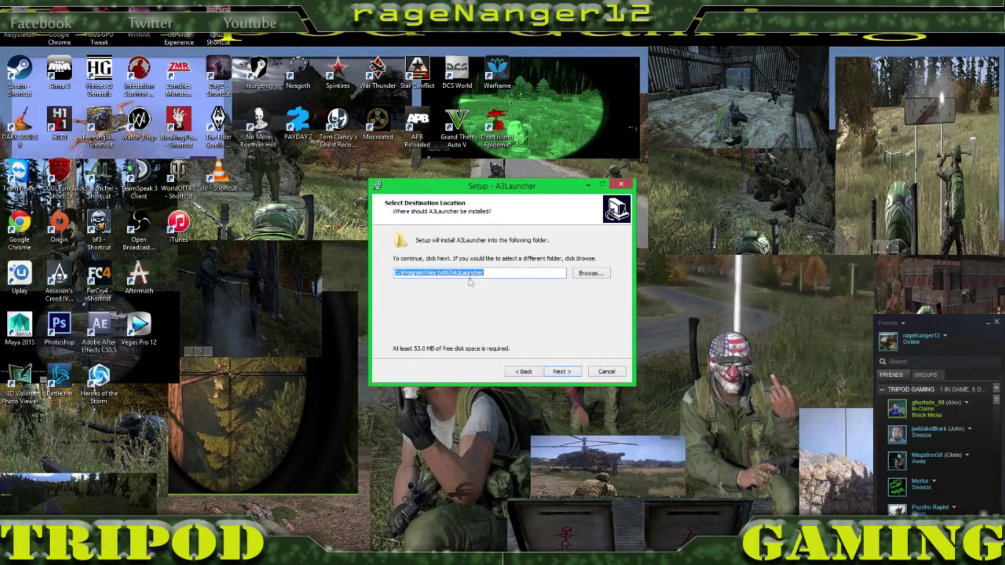
left_click(599, 273)
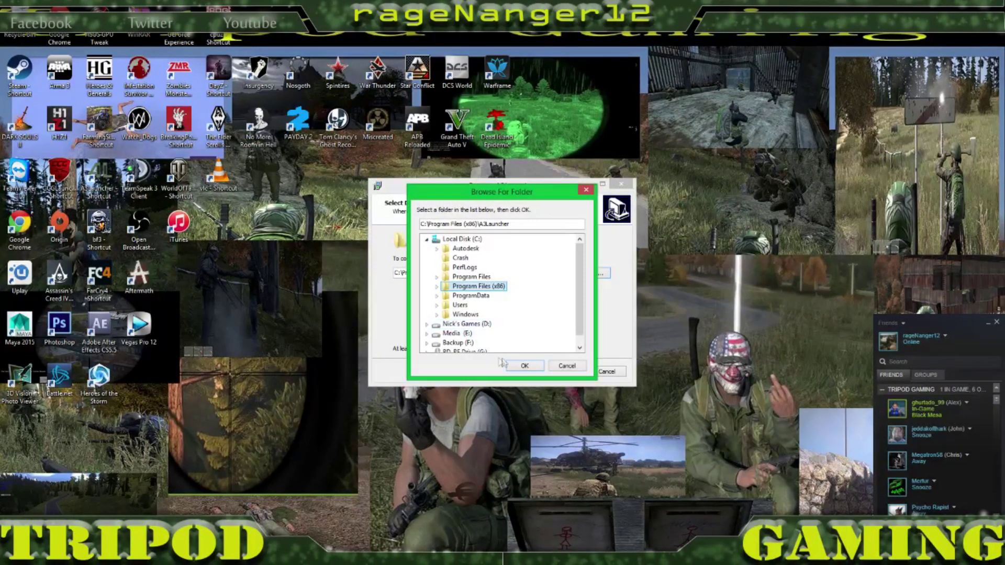
left_click(465, 324)
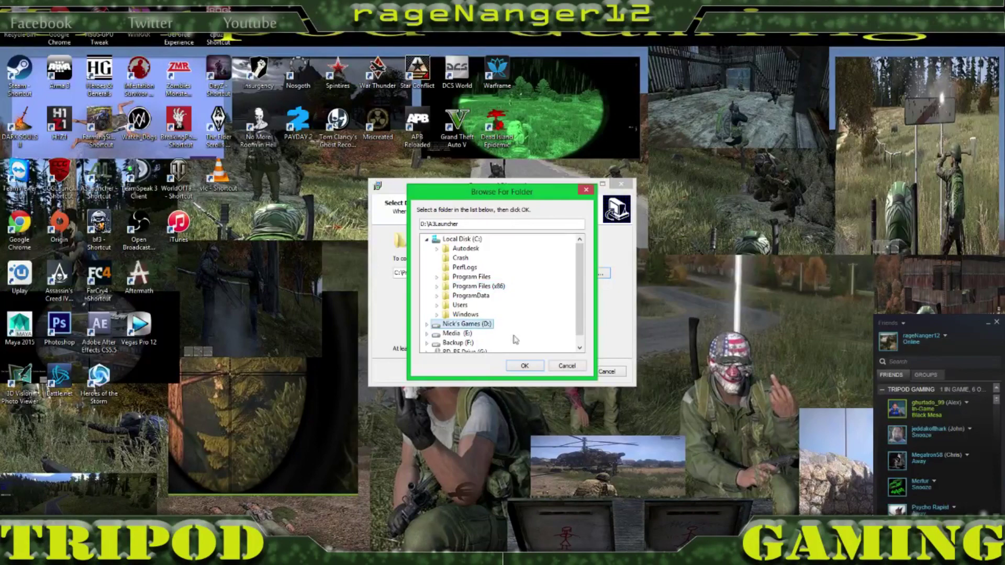
- Leave the install location unchanged and exit A3Launcher Setup without installing
left_click(591, 190)
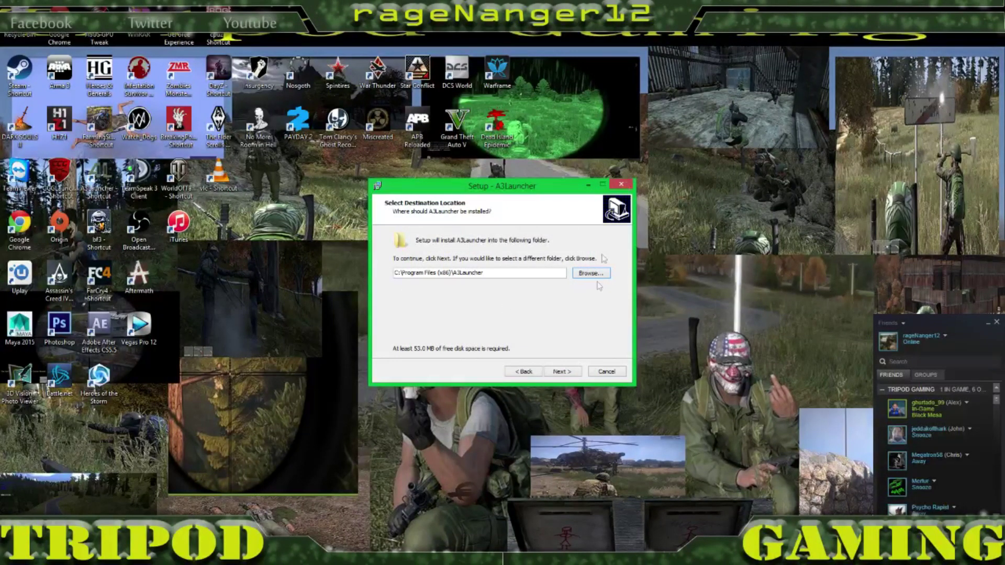
left_click(625, 191)
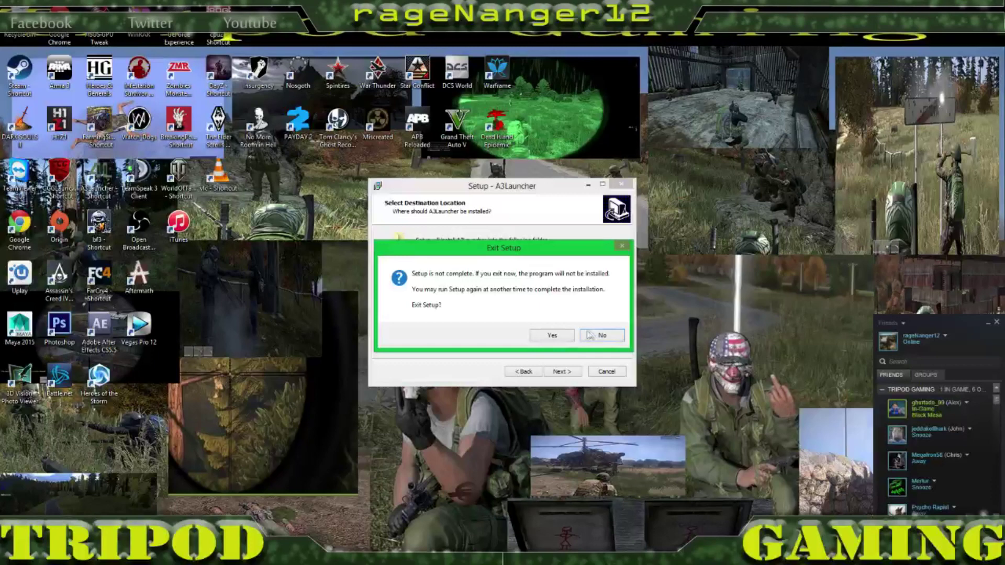
left_click(551, 341)
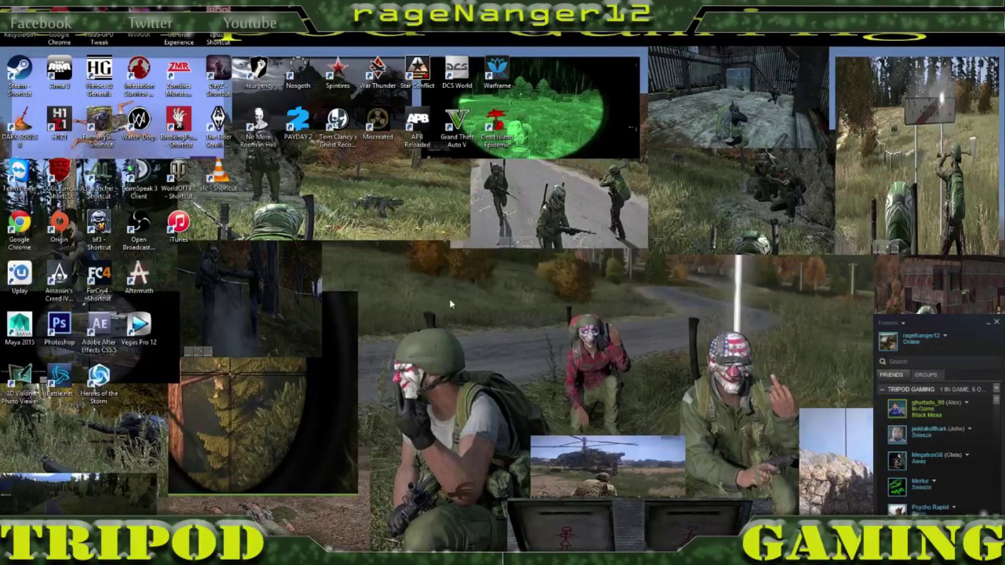
- Launch A3Launcher from its desktop shortcut and open its Settings pane
left_click(108, 185)
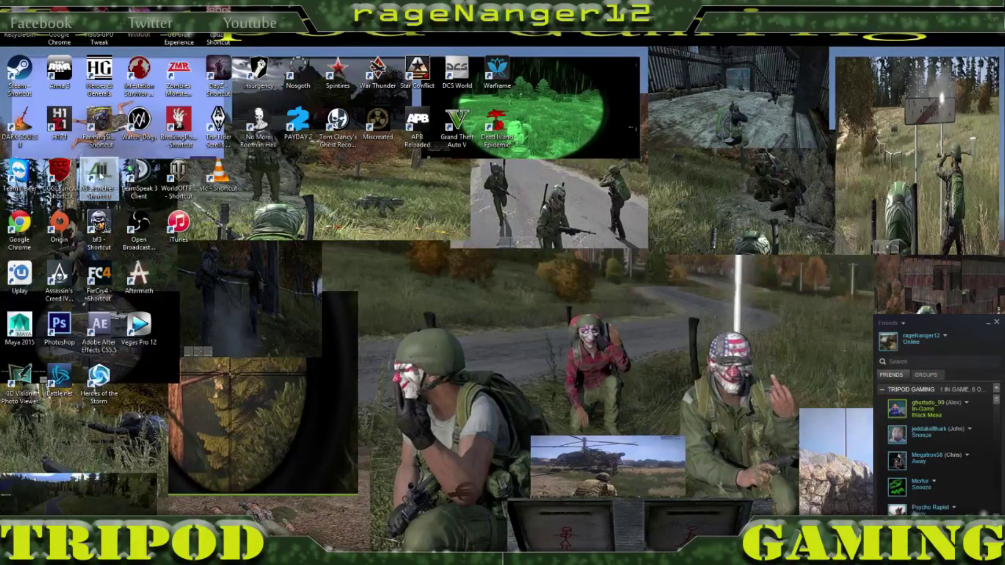
double_click(101, 176)
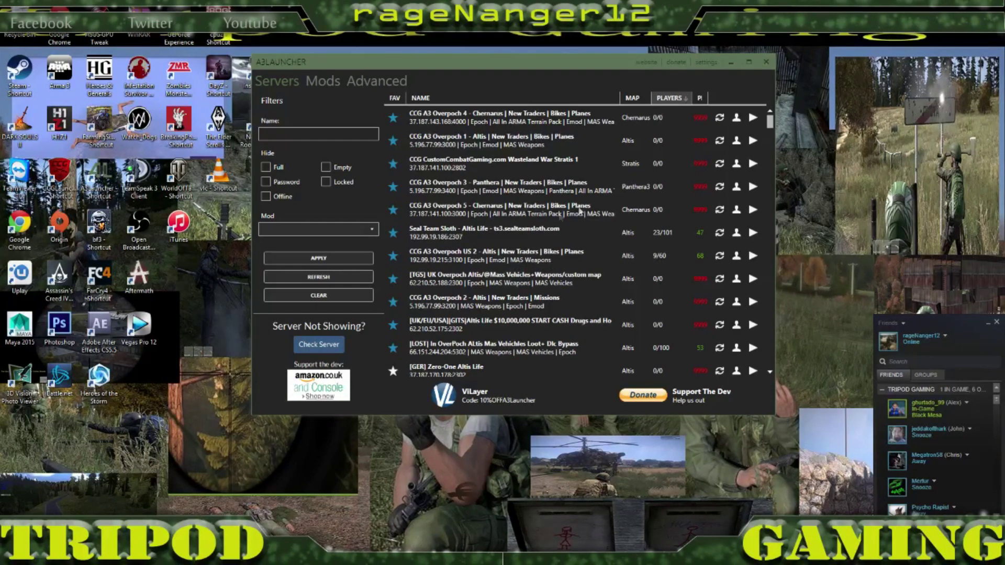
left_click(707, 63)
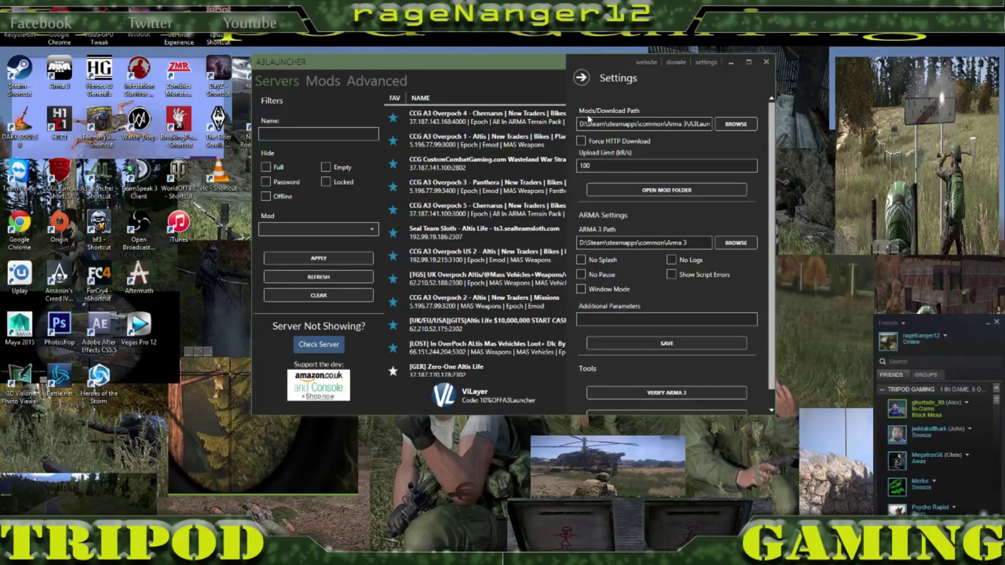
- Point Mods/Download Path to steamapps\common\Arma 3\A3Launcher
left_click(737, 125)
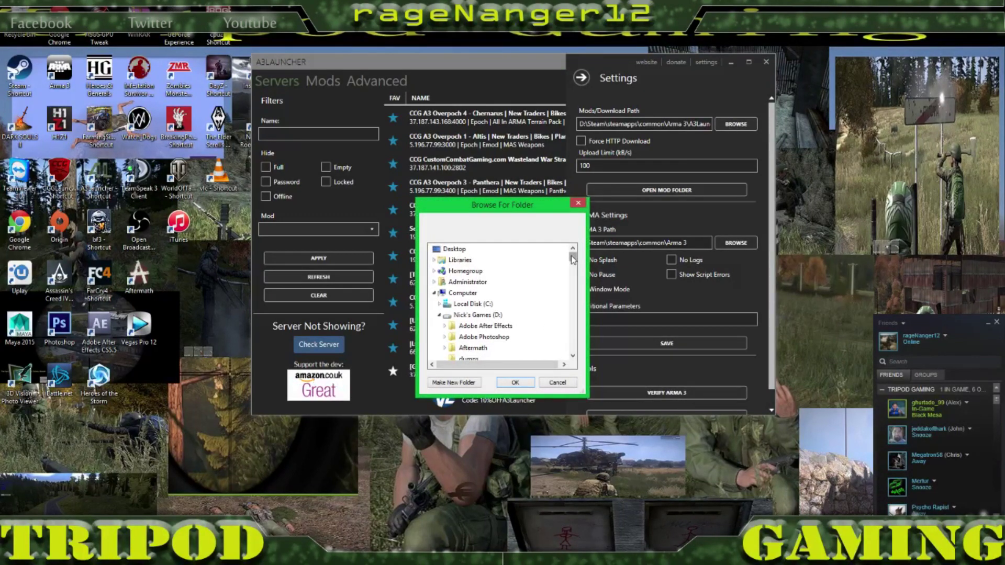
left_click_drag(573, 260, 570, 299)
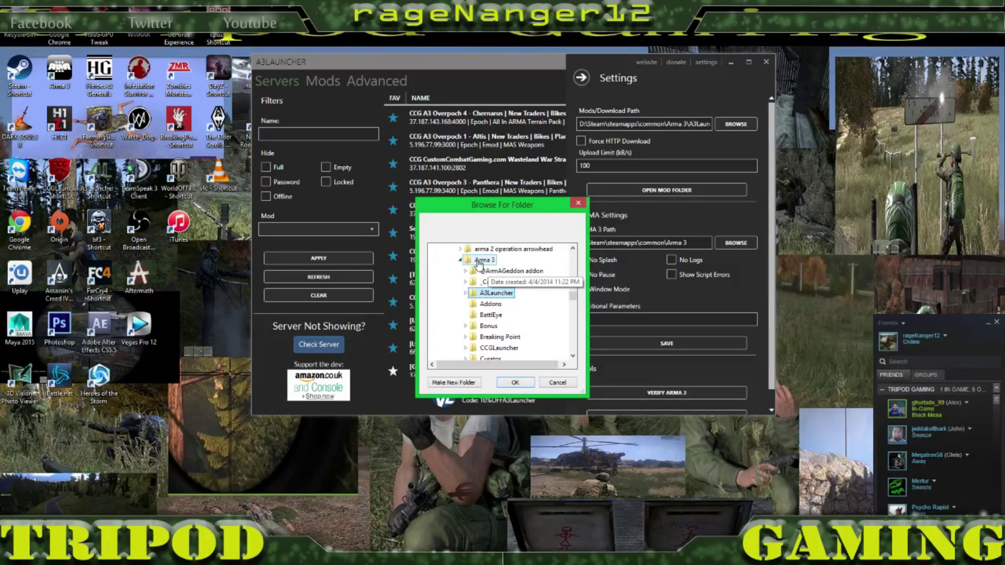
left_click_drag(574, 300, 574, 290)
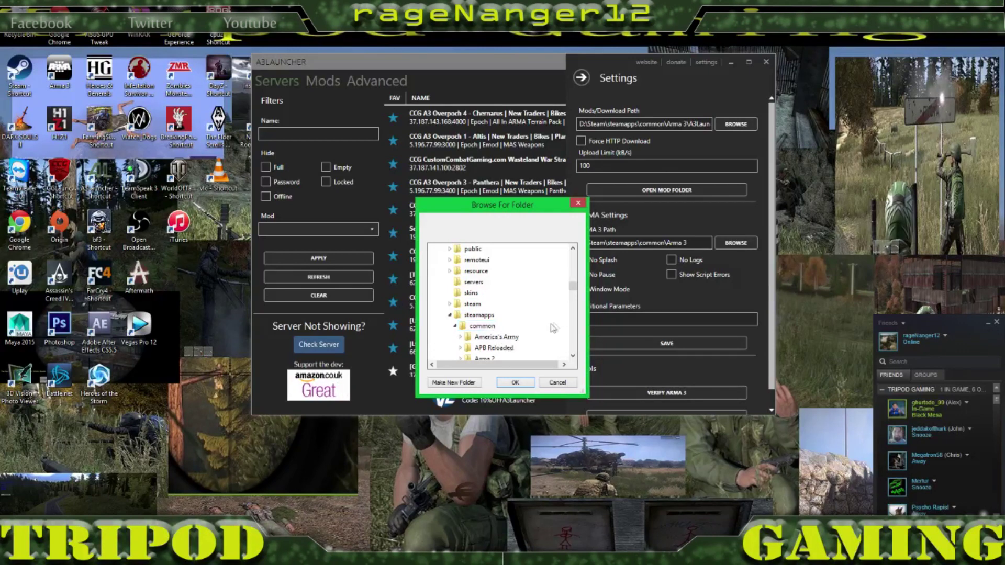
left_click(573, 357)
left_click(573, 356)
left_click(573, 356)
left_click(573, 356)
left_click(573, 356)
left_click(573, 356)
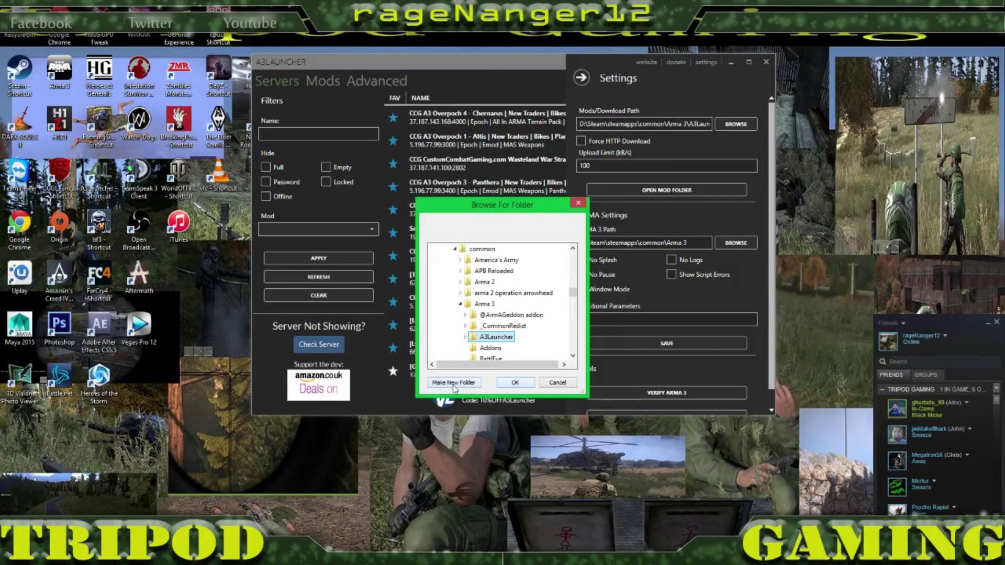
left_click(514, 384)
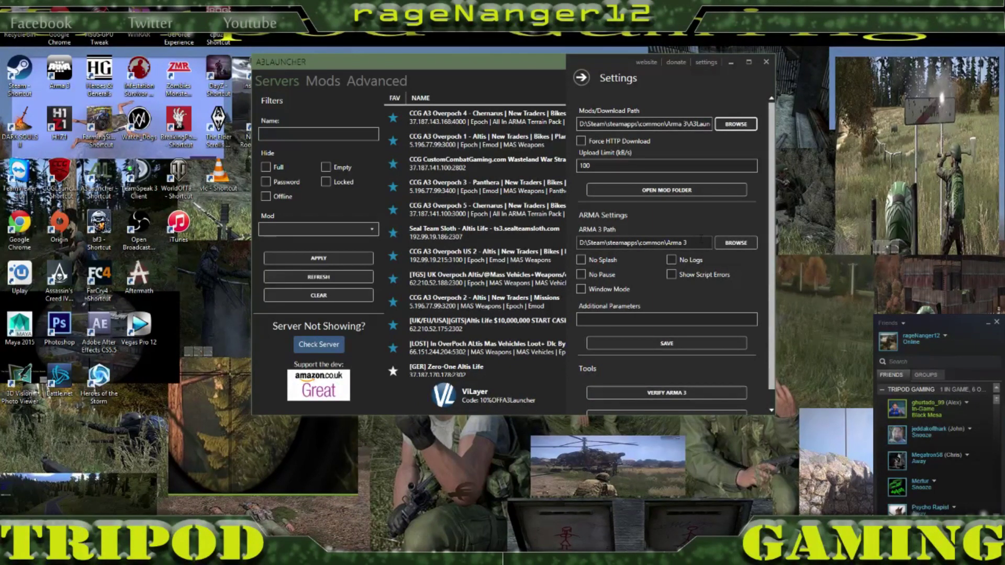
- Set the ARMA 3 path to the Steam Arma 3 folder, then close A3Launcher
left_click(736, 243)
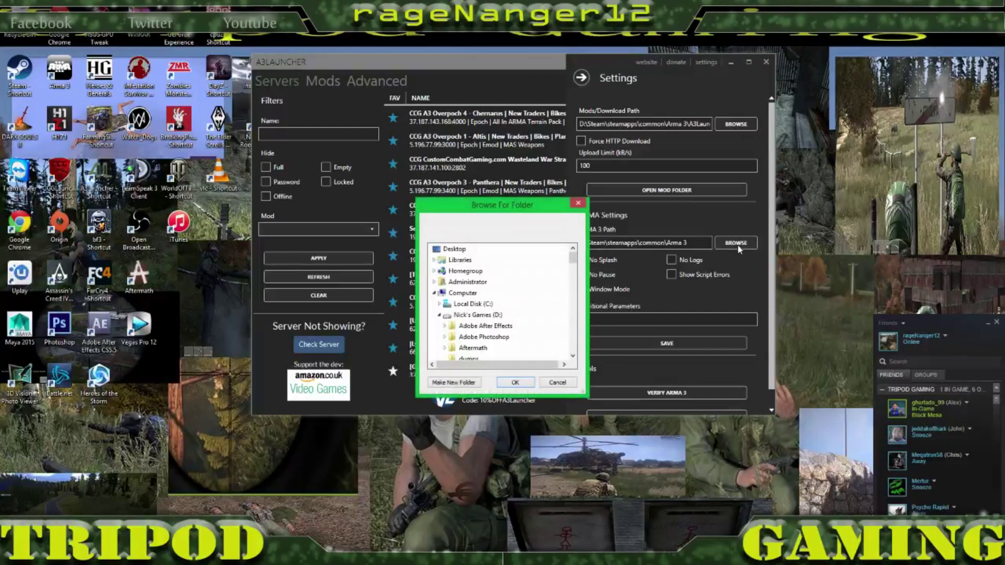
left_click_drag(572, 266, 574, 283)
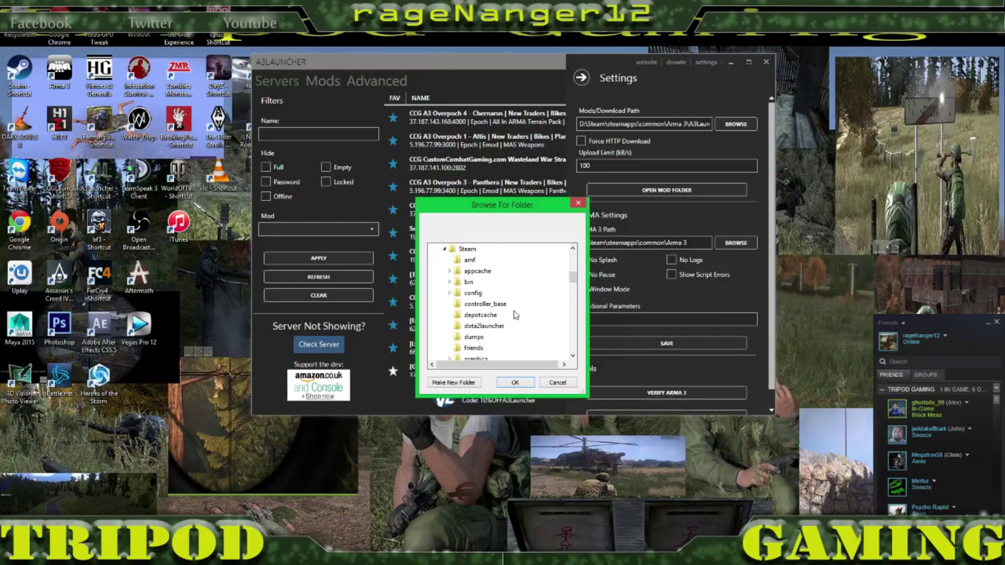
scroll(516, 315, "down", 2)
scroll(516, 314, "down", 4)
left_click(482, 337)
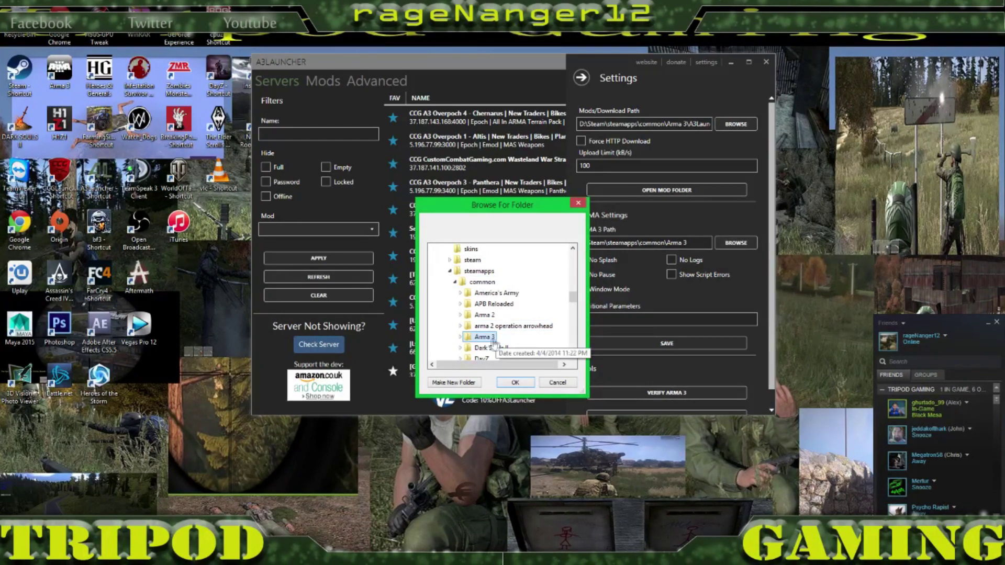
left_click(516, 382)
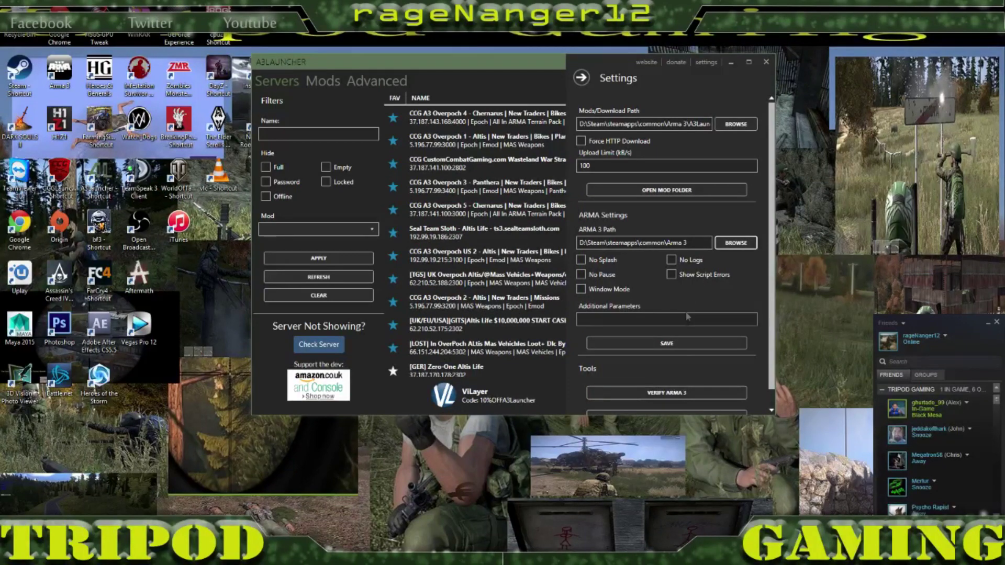
scroll(684, 353, "down", 1)
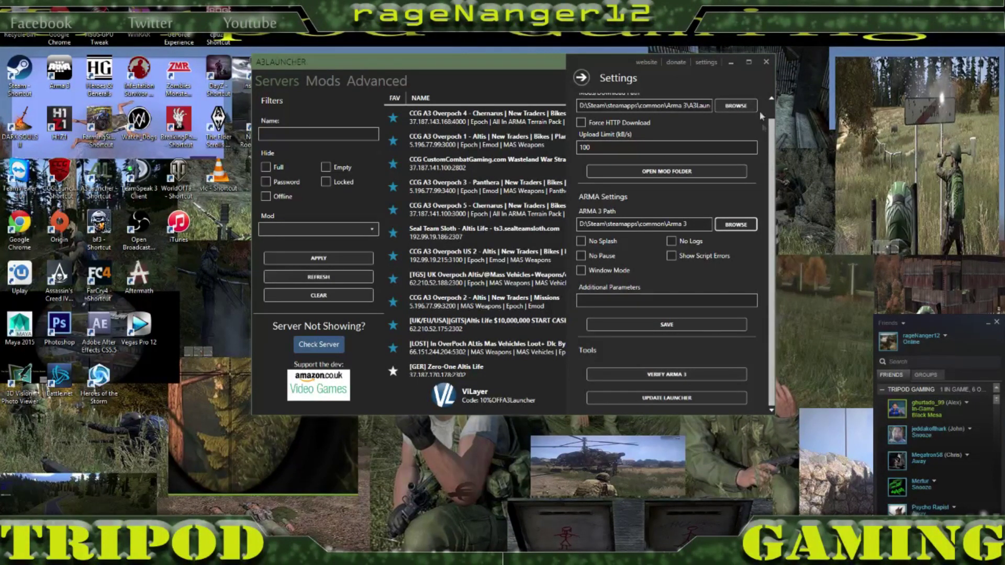
left_click(767, 63)
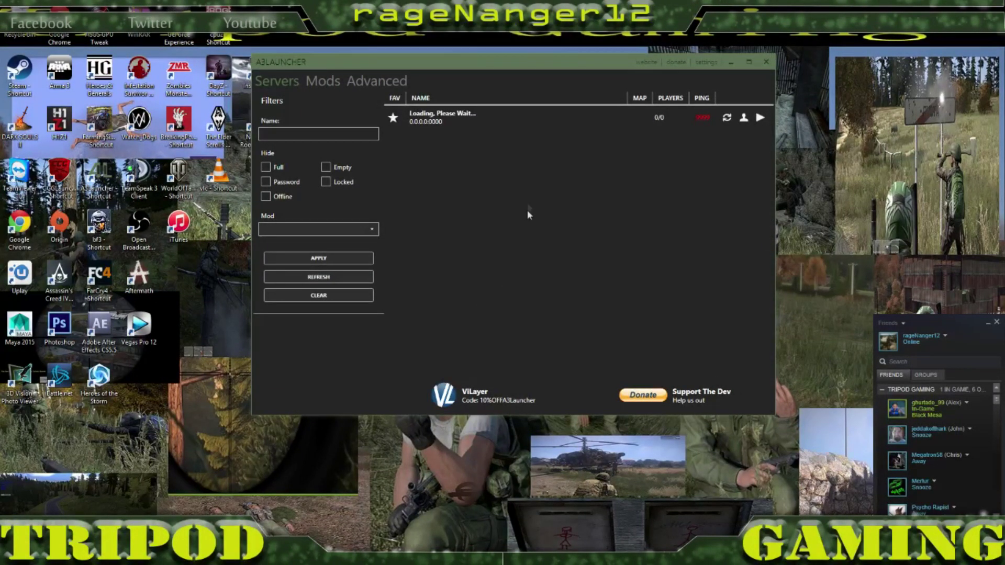
- Show the Mods list, with All In ARMA Terrain Pack (8.5GB) and Emod (119.1MB)
left_click(323, 82)
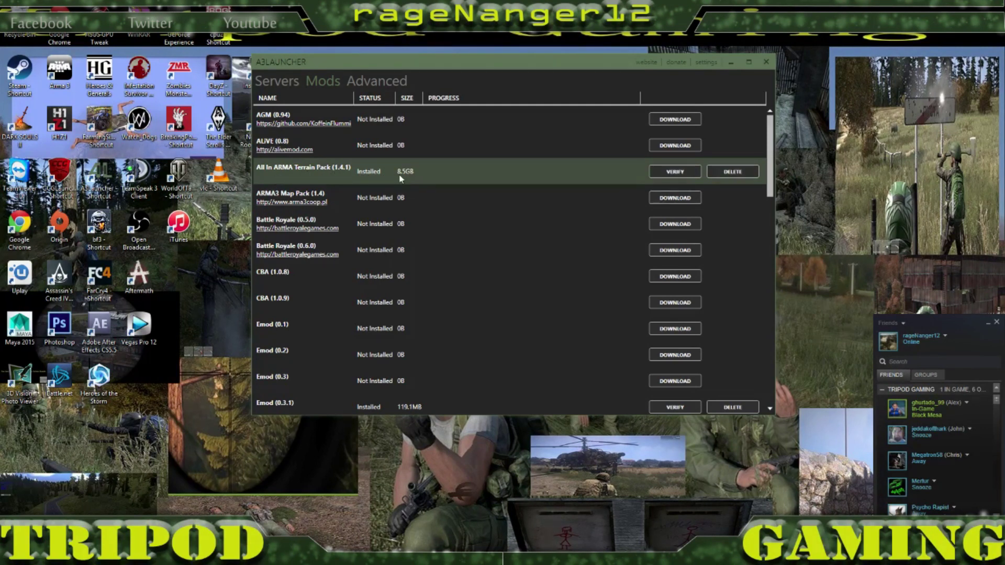
- Scroll down the Mods list to review installed mods like Emod, Epoch, MAS Weapons and Panthera
scroll(400, 178, "down", 1)
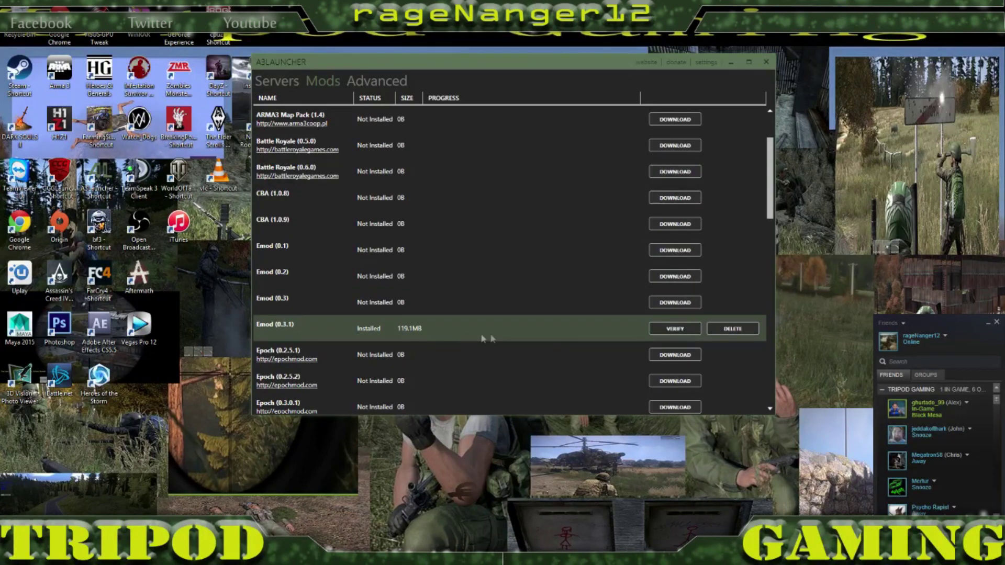
scroll(408, 338, "down", 2)
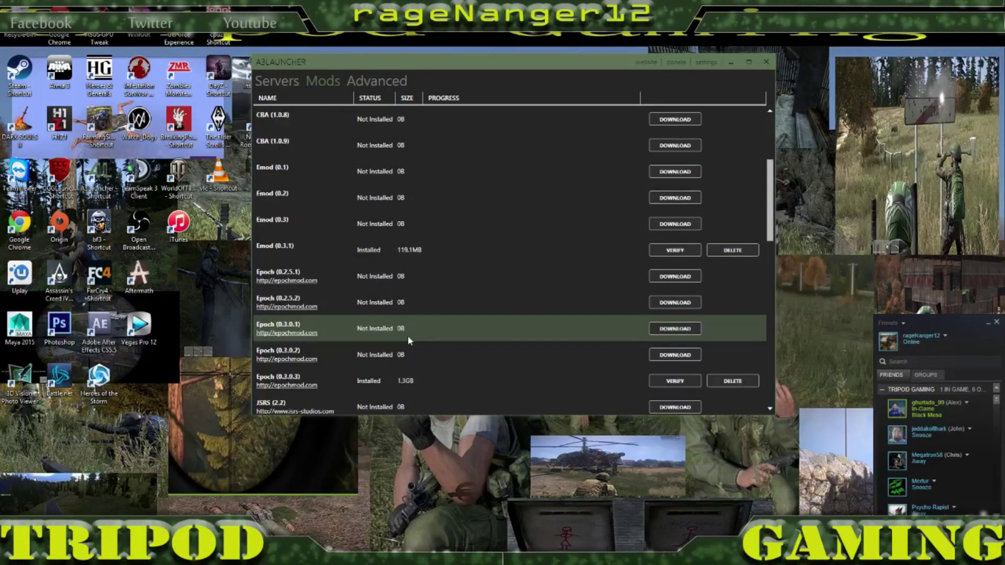
scroll(380, 289, "up", 1)
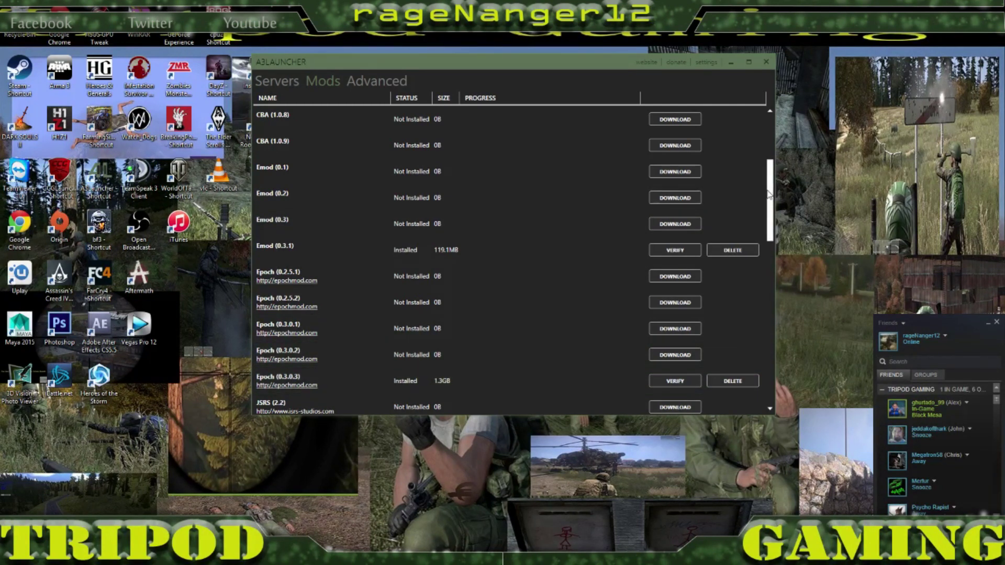
left_click_drag(768, 193, 766, 246)
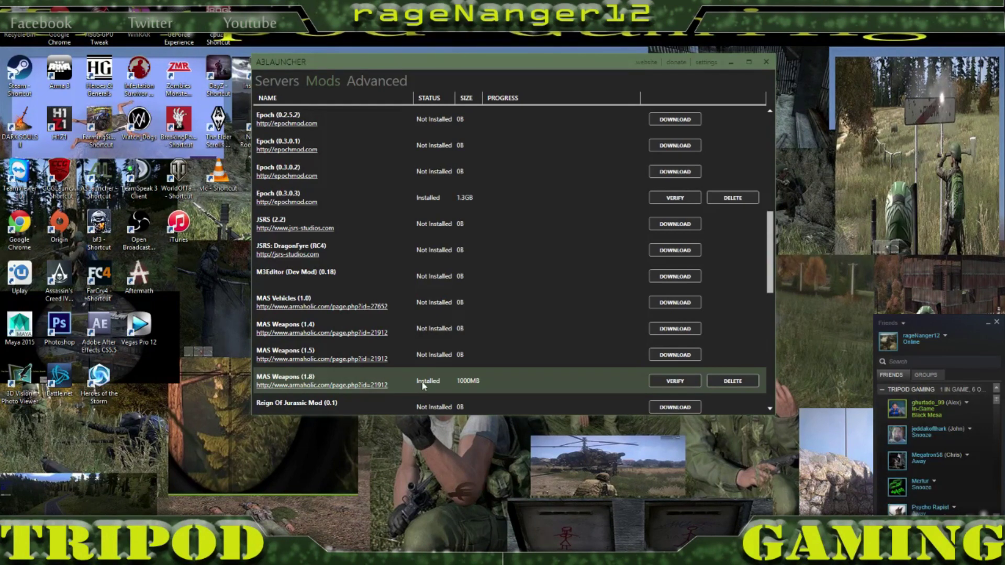
left_click(770, 408)
left_click(770, 409)
left_click(770, 409)
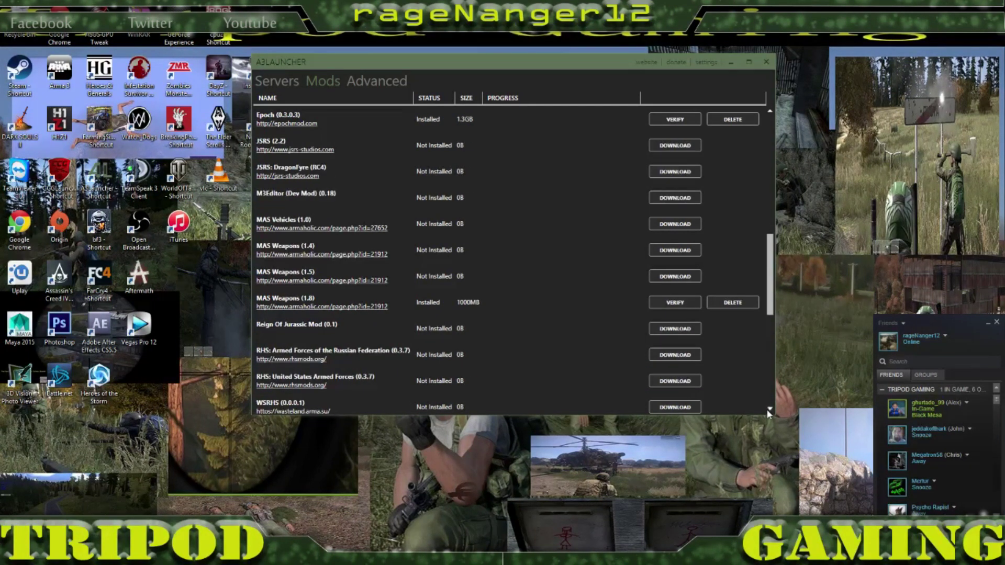
left_click(769, 409)
left_click(770, 409)
left_click(769, 409)
left_click(770, 409)
left_click(770, 409)
left_click(770, 409)
left_click(770, 409)
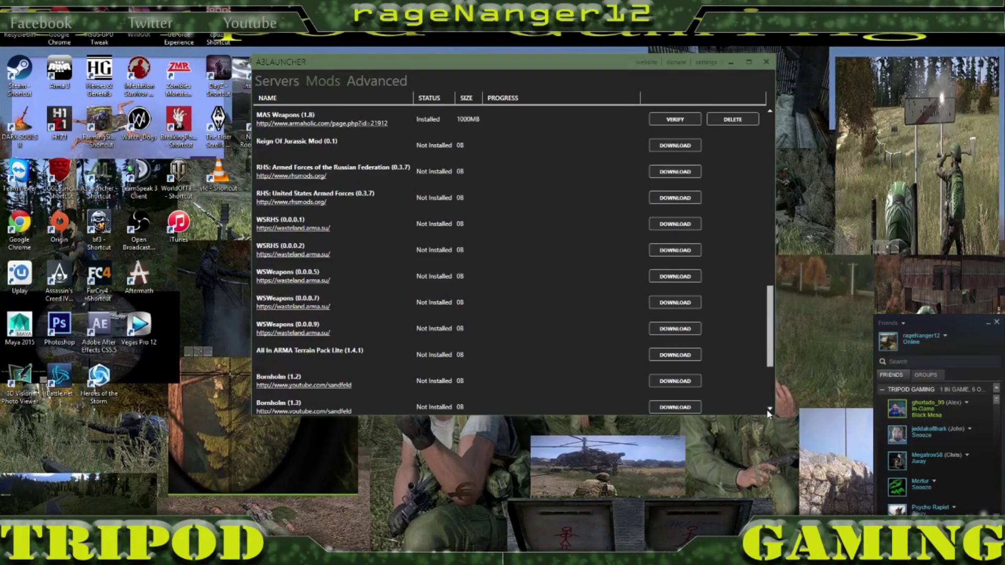
left_click(770, 409)
left_click(770, 409)
left_click(770, 409)
left_click(770, 409)
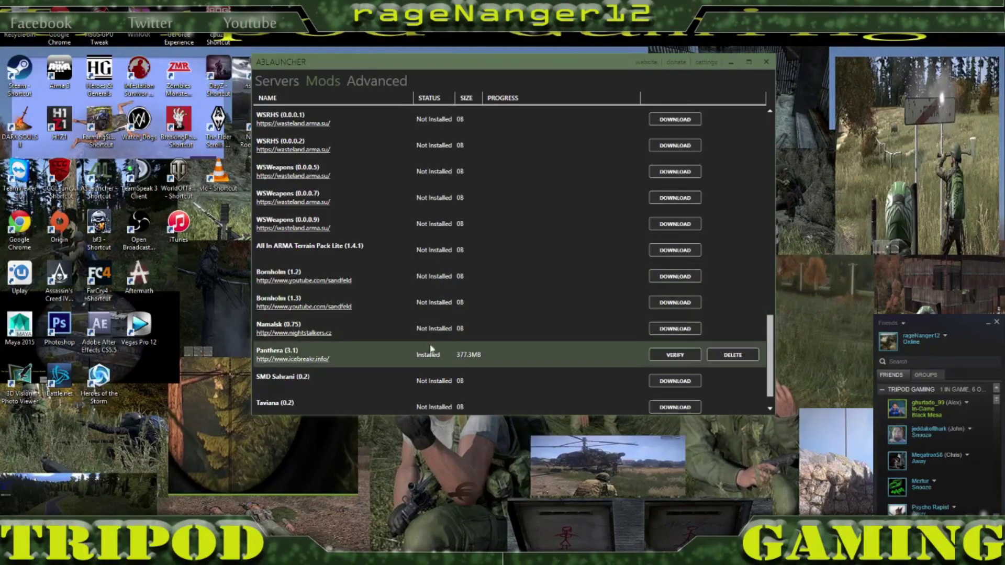
left_click(771, 410)
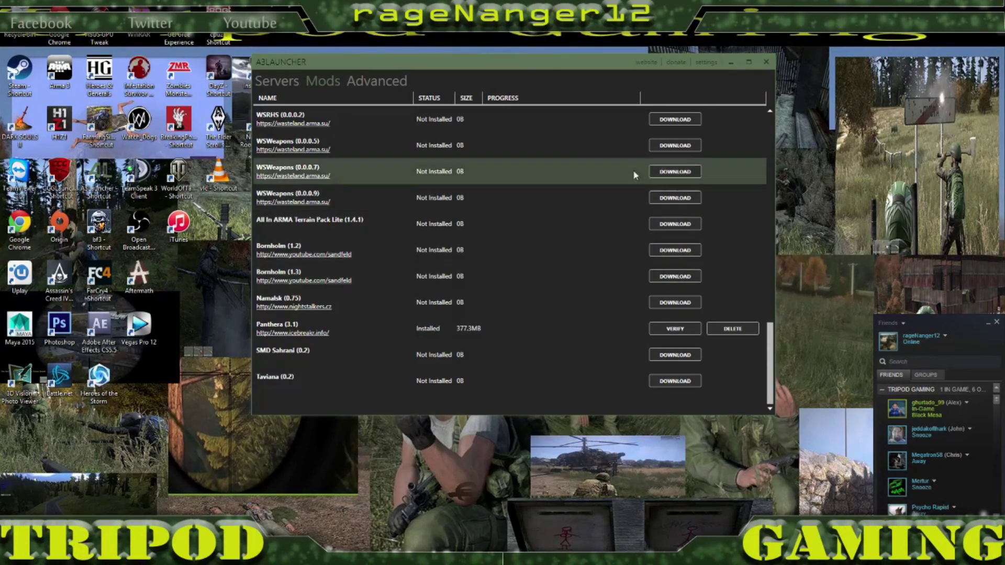
- Scroll back to the top of the Mods list and return to the Servers list
left_click_drag(770, 112, 770, 112)
left_click(771, 113)
left_click(770, 113)
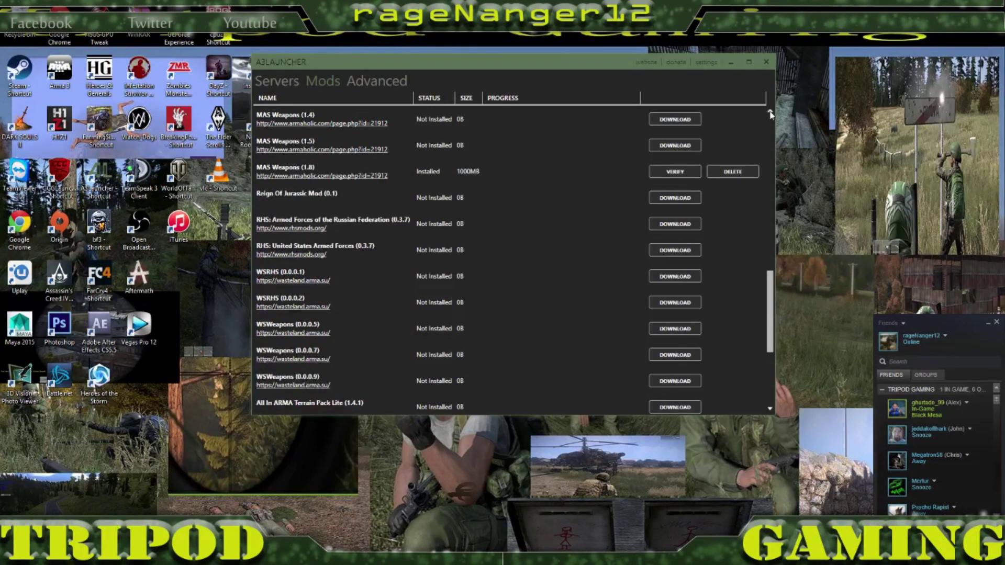
left_click(771, 113)
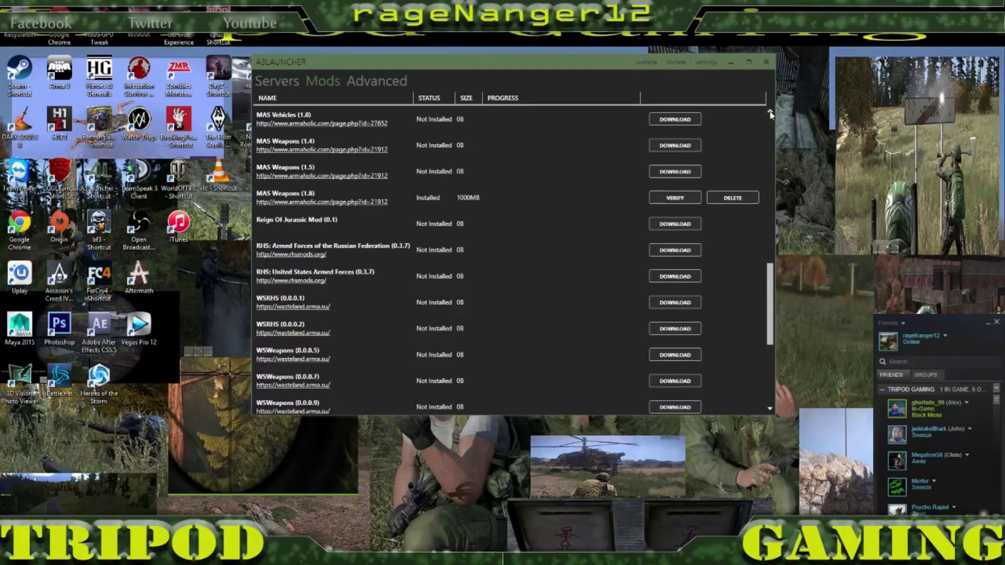
left_click(771, 113)
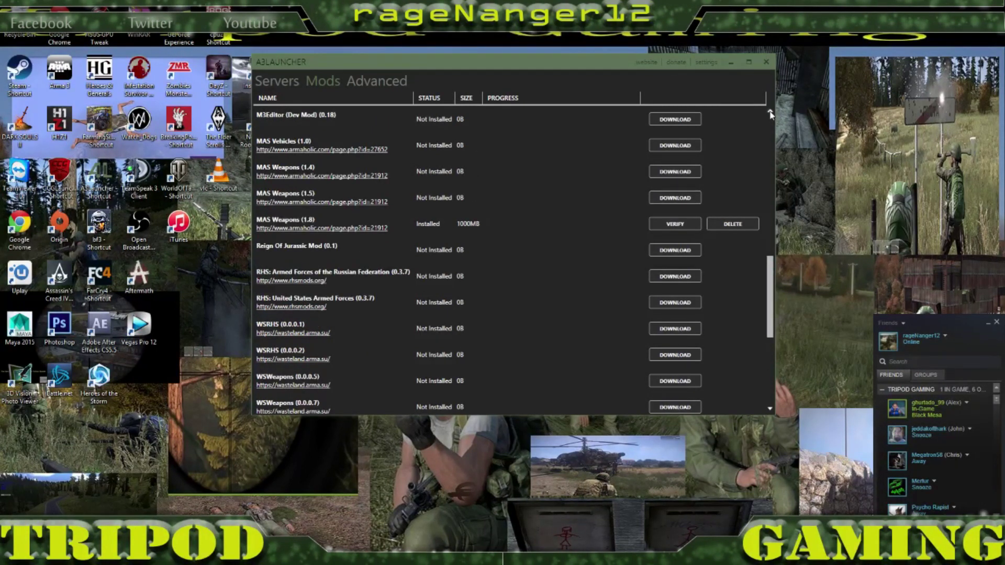
left_click(770, 112)
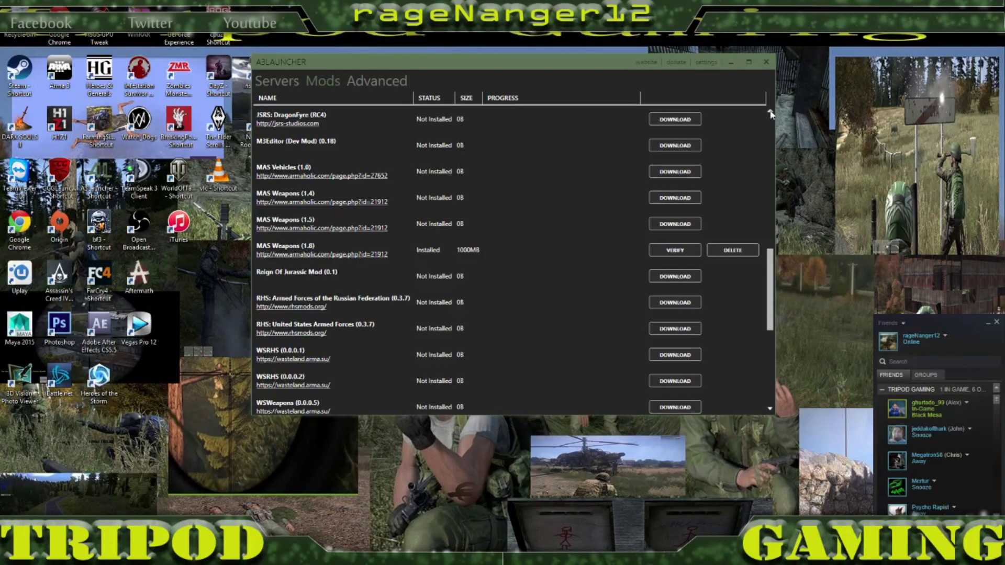
left_click(771, 112)
left_click(771, 112)
left_click(771, 112)
left_click(771, 112)
left_click(770, 112)
left_click(770, 112)
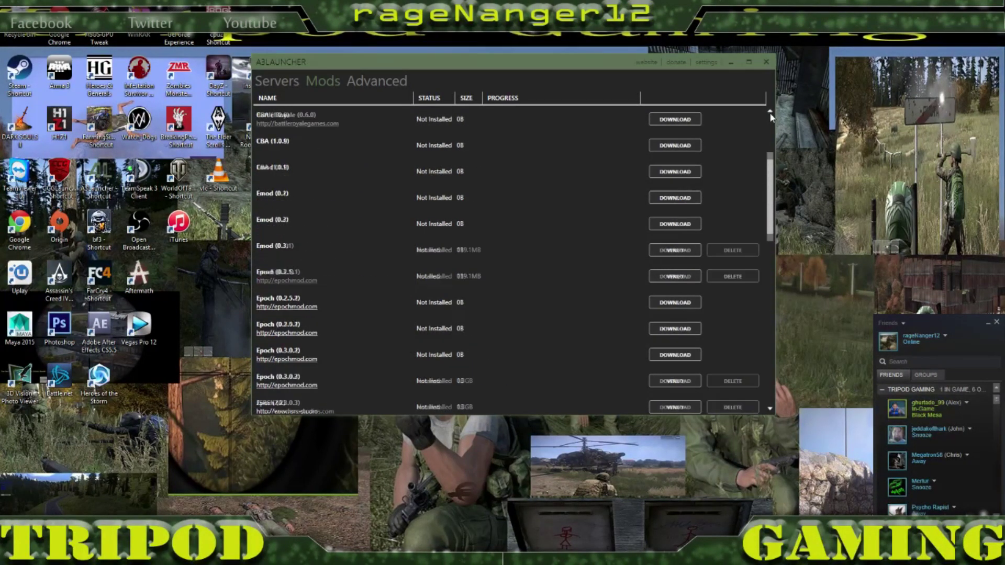
left_click(771, 112)
left_click(771, 112)
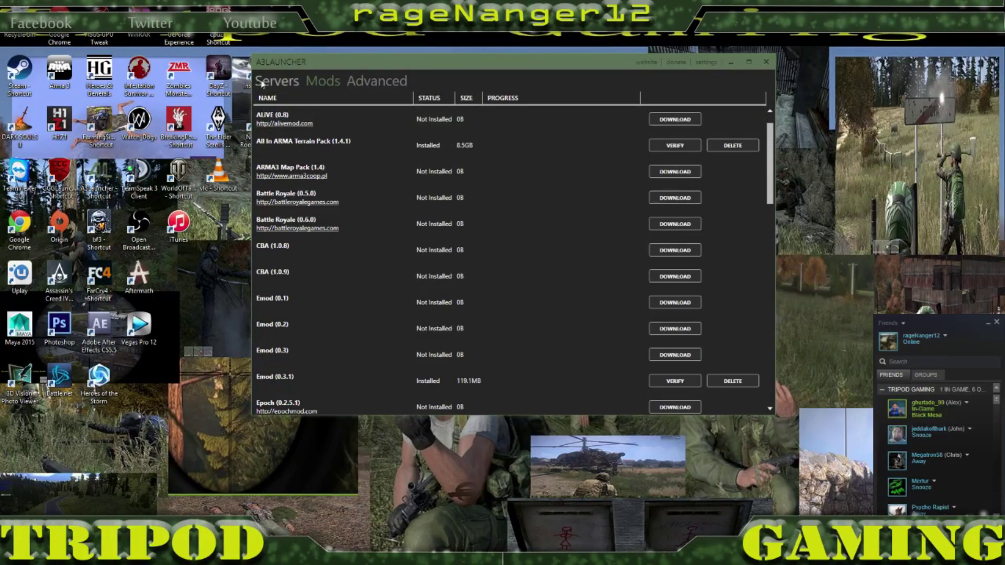
left_click(262, 83)
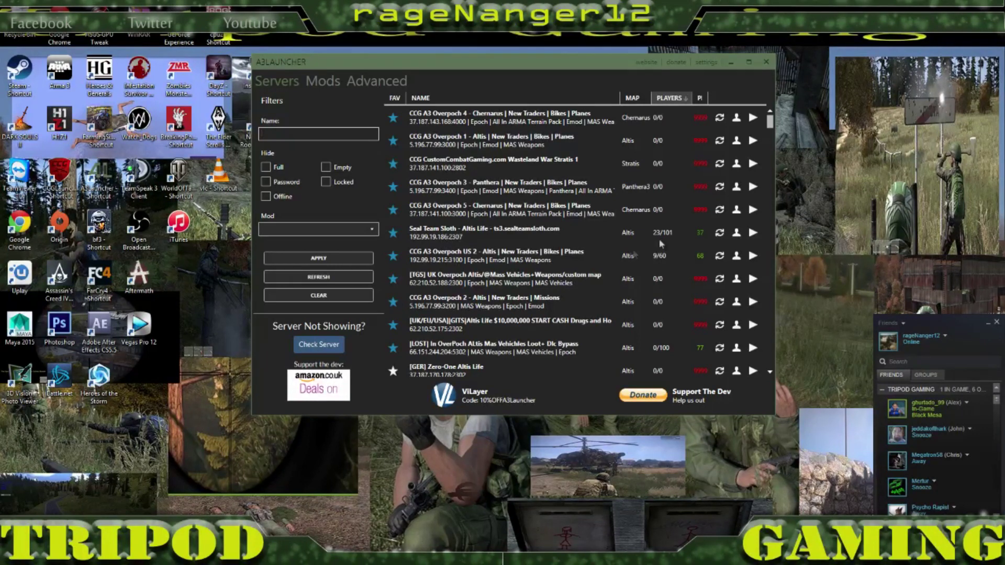
- Switch from the Servers list back to the Mods tab
left_click(323, 81)
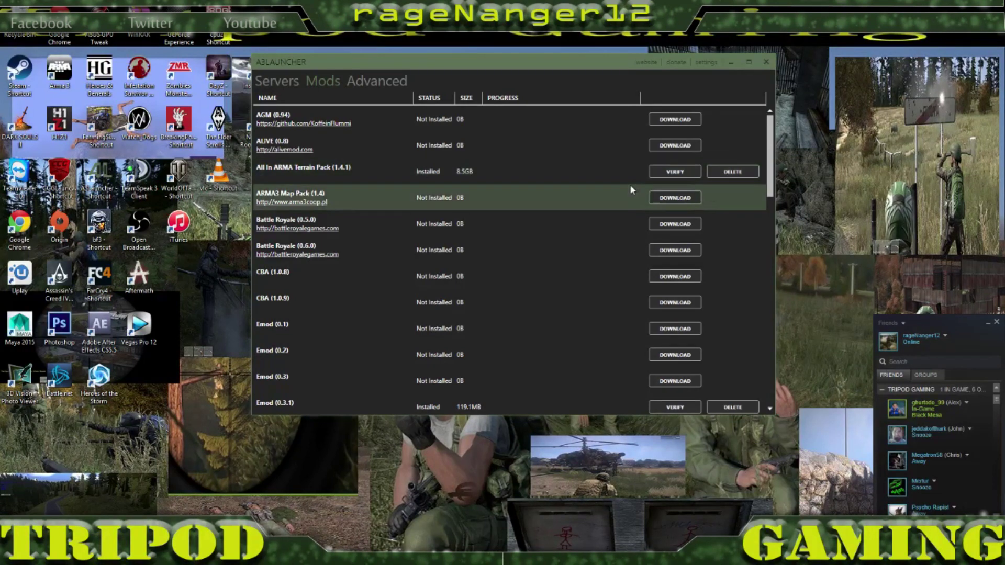
- Scroll the Mods list down and back up, then switch to the Servers tab
scroll(606, 209, "down", 3)
scroll(606, 210, "down", 2)
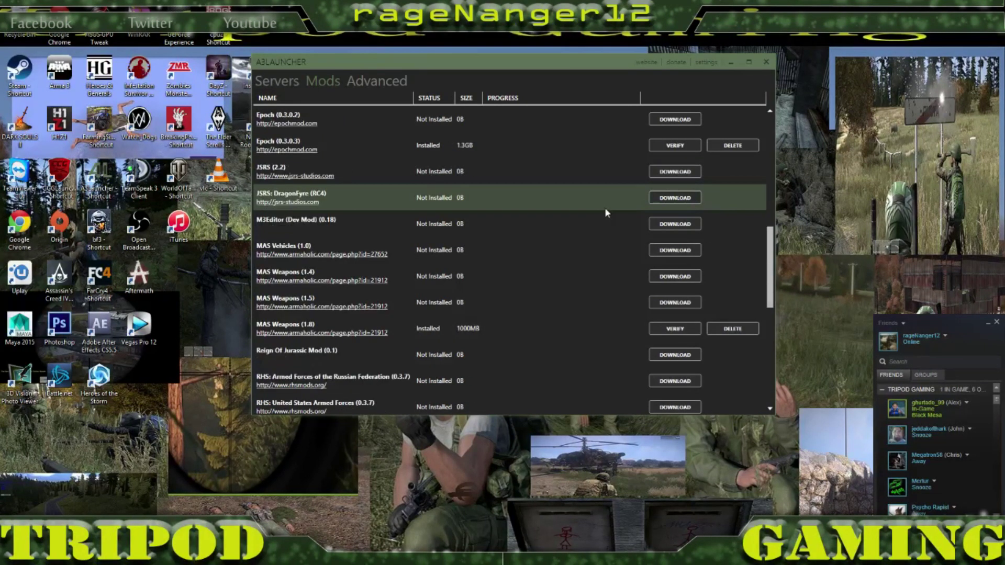
scroll(606, 209, "up", 5)
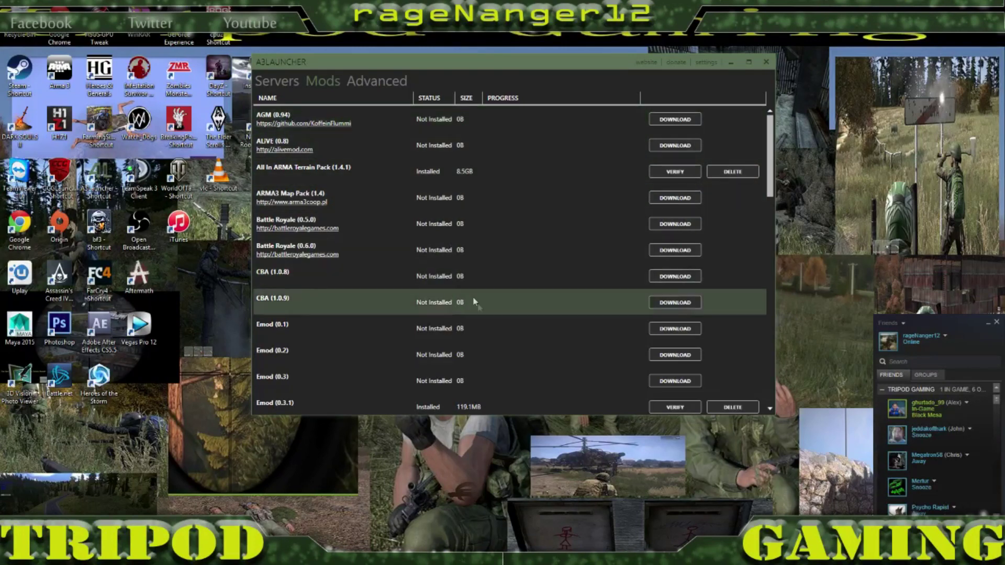
left_click(278, 81)
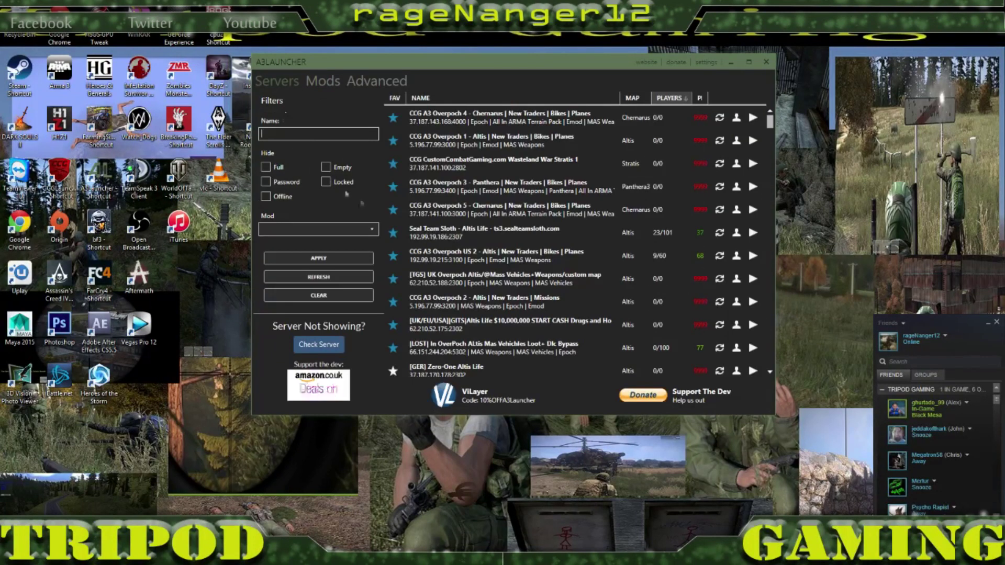
- Join the CCG Wasteland War Stratis 1 server, launching ARMA 3
left_click(754, 187)
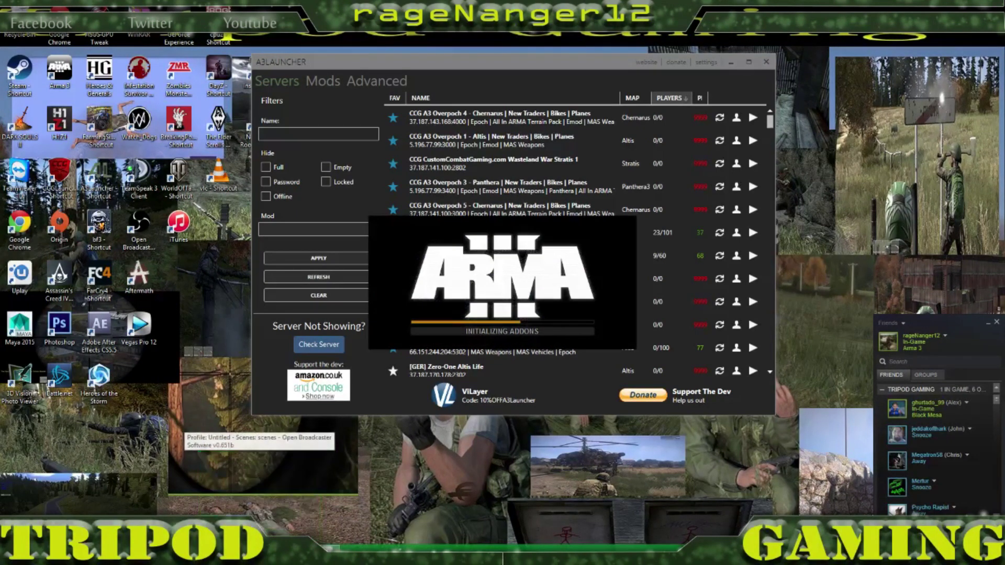
key("alt+Tab")
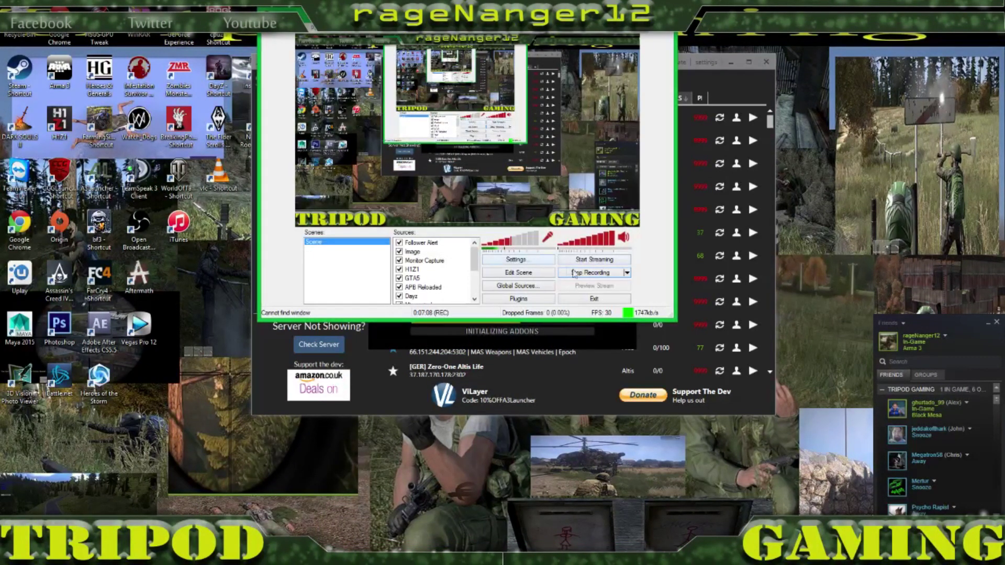